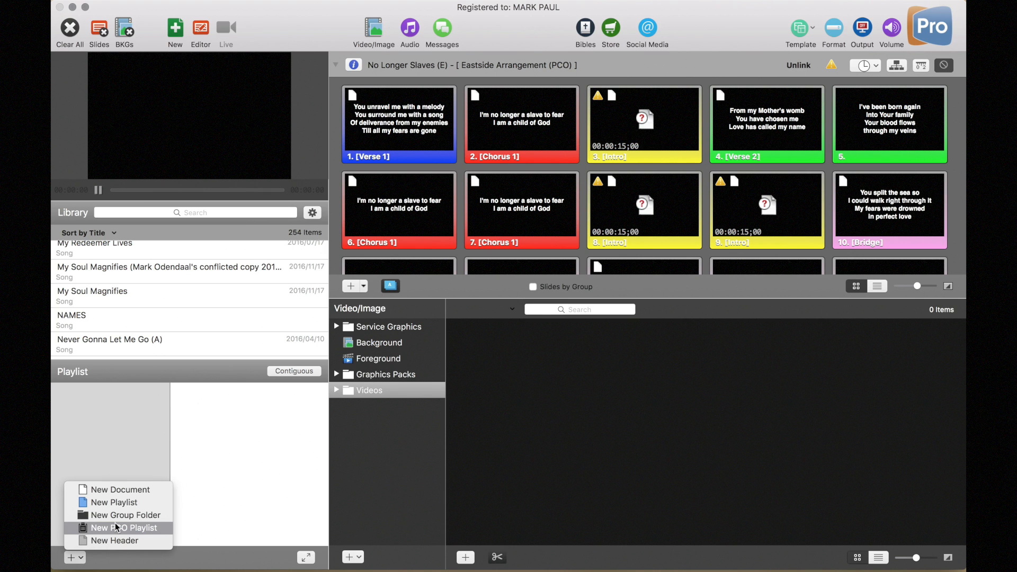
# Step: Create a new PCO playlist from the AM - 9:00am plan for February 19, 2017, and open it
pyautogui.click(117, 527)
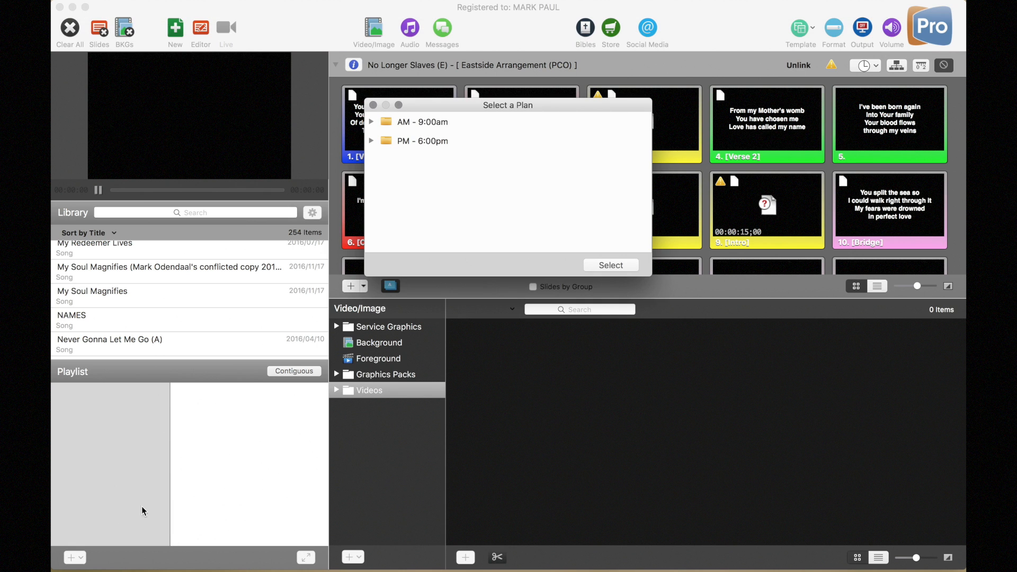
pyautogui.click(371, 122)
pyautogui.click(432, 140)
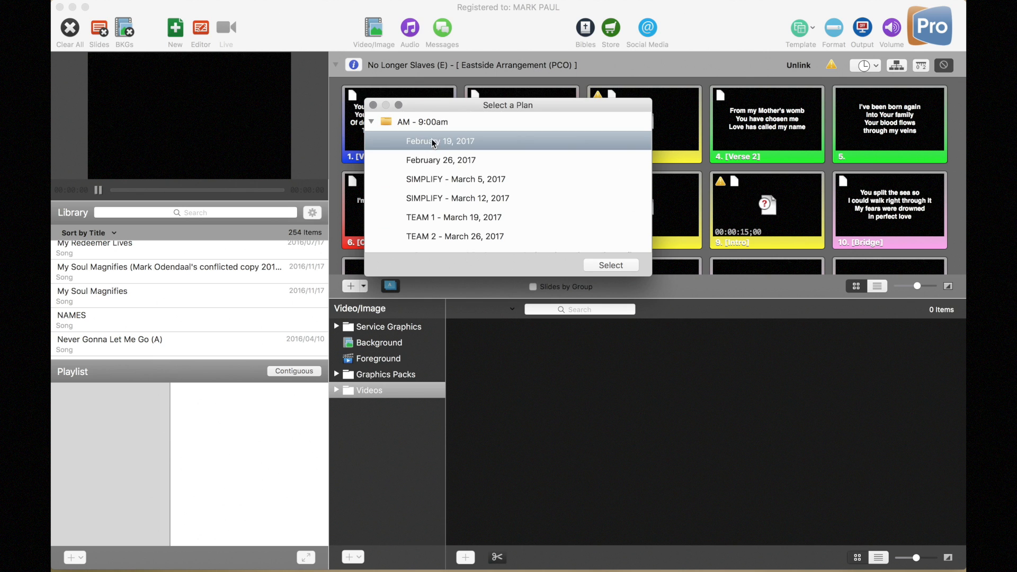
pyautogui.click(616, 262)
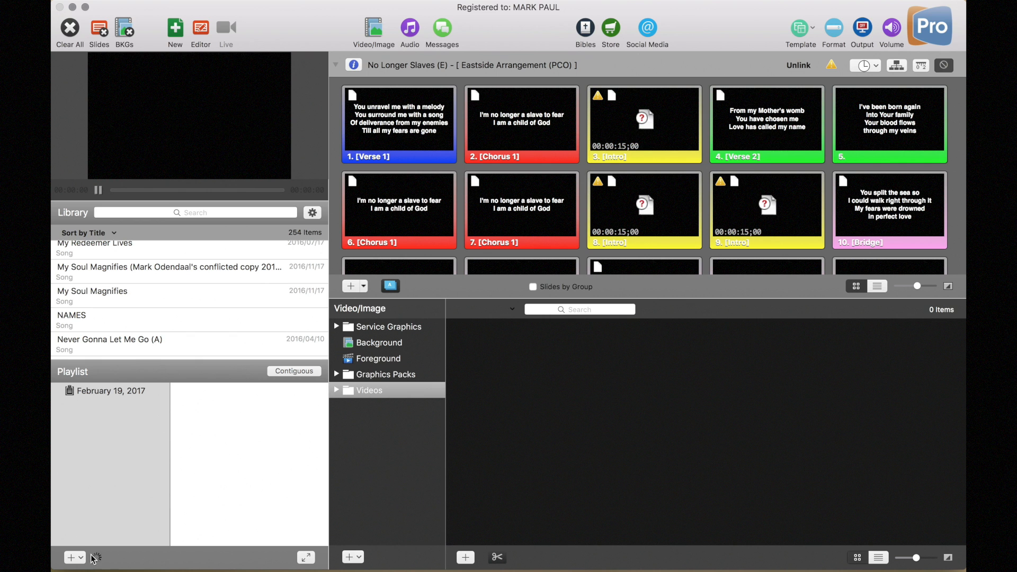
pyautogui.click(100, 392)
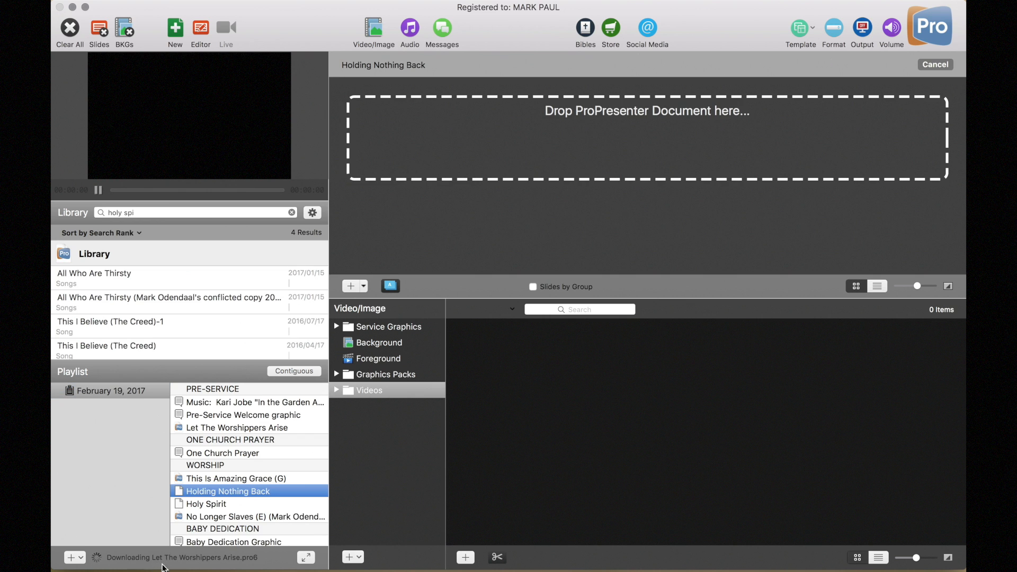
# Step: Check the first pre-service items, then open This Is Amazing Grace (G) and show its Verse 1 slide
pyautogui.click(214, 390)
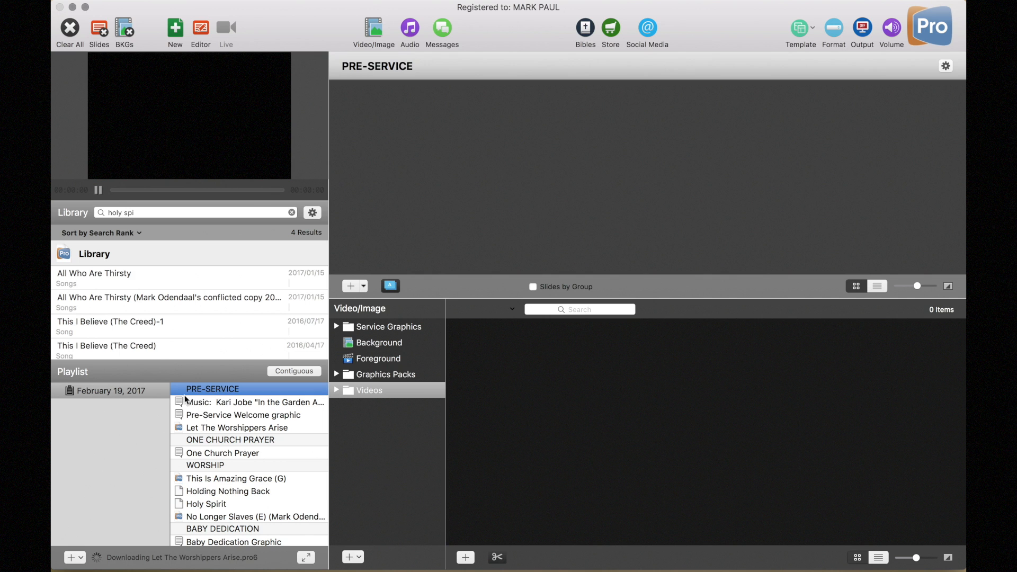
pyautogui.click(211, 403)
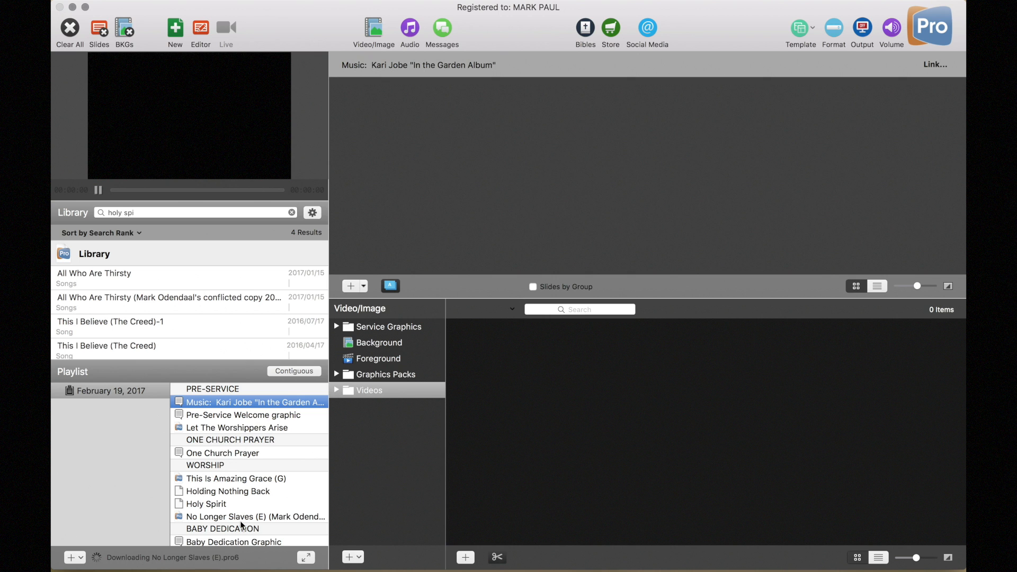
pyautogui.click(195, 478)
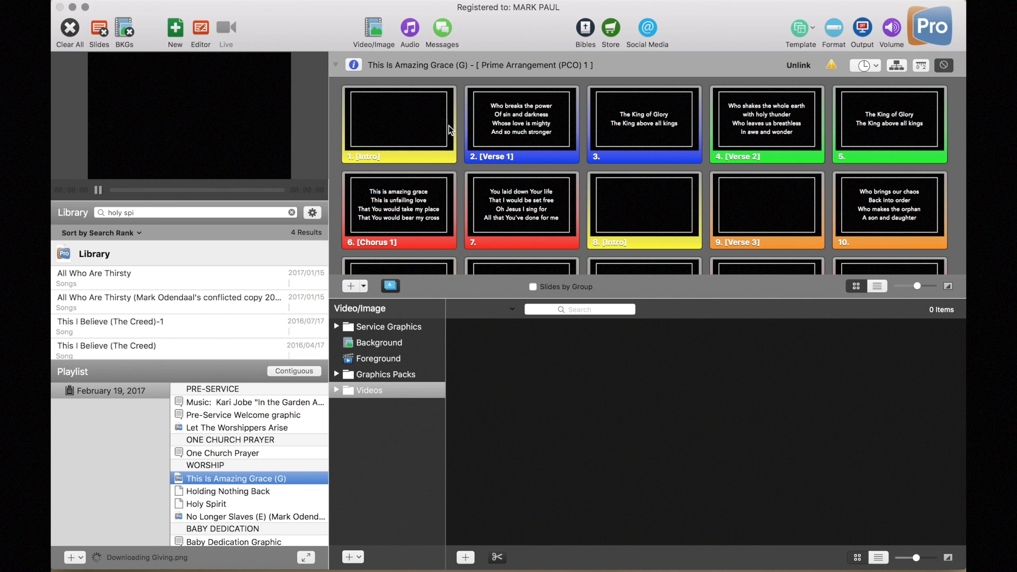
pyautogui.click(402, 129)
pyautogui.click(526, 133)
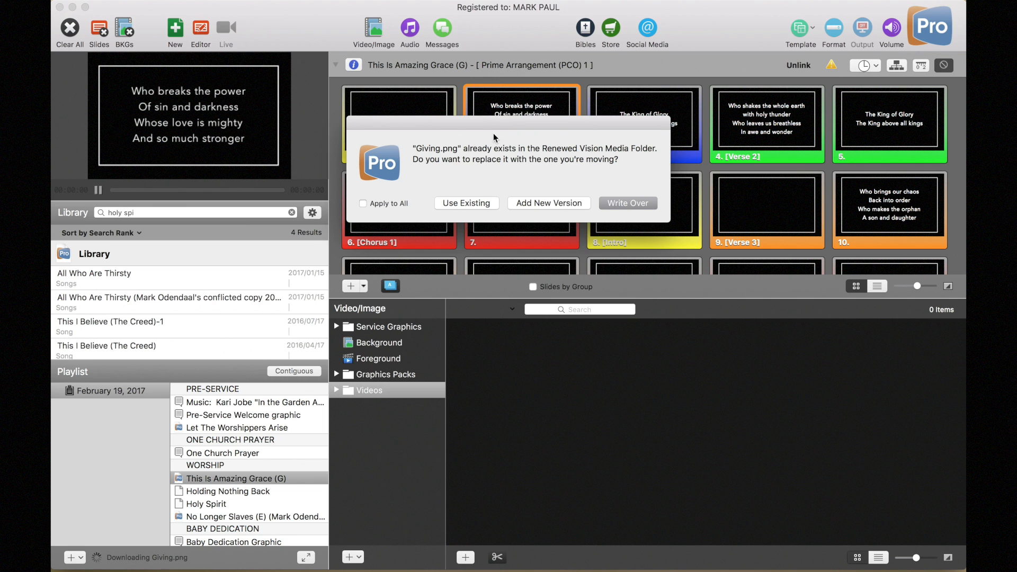
# Step: Keep the existing Giving.png and review the slides of This Is Amazing Grace, No Longer Slaves and Let The Worshippers Arise
pyautogui.click(478, 205)
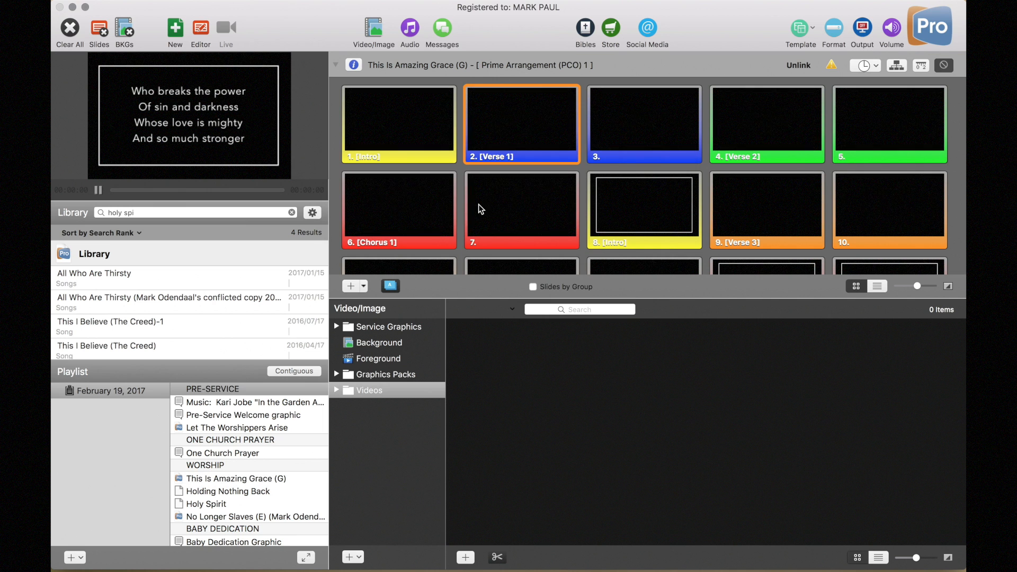
pyautogui.click(223, 479)
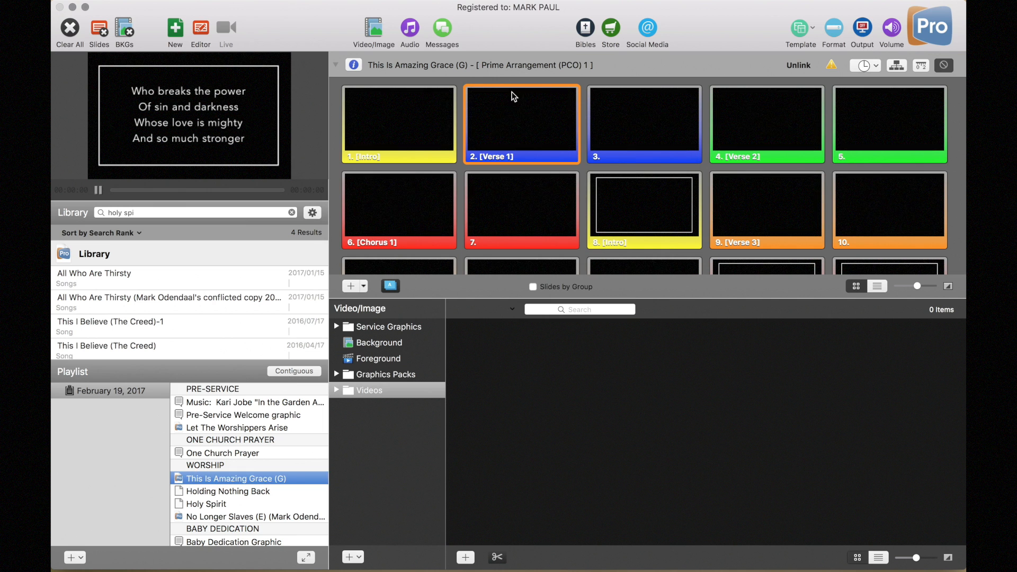
pyautogui.click(221, 517)
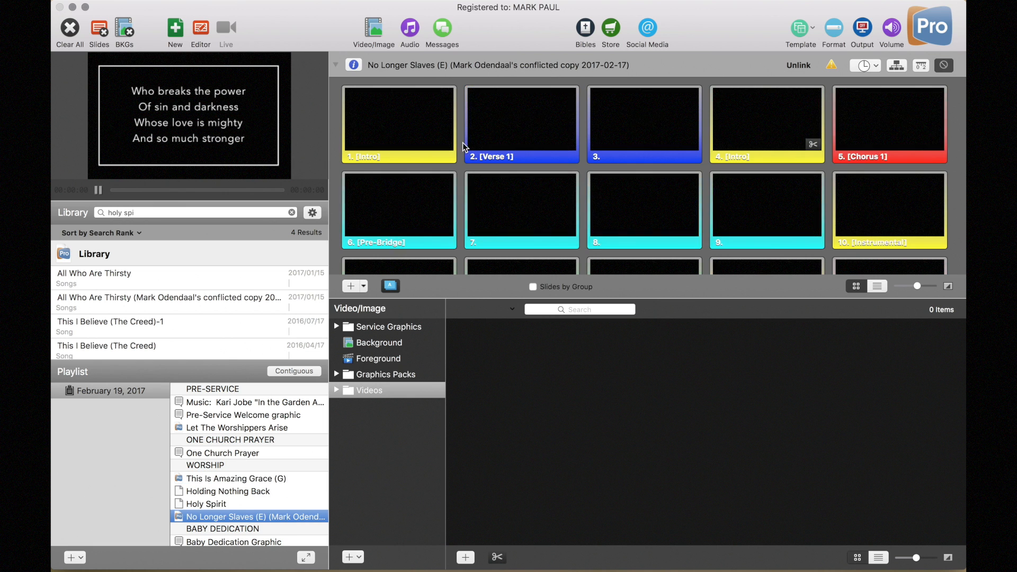
pyautogui.click(242, 429)
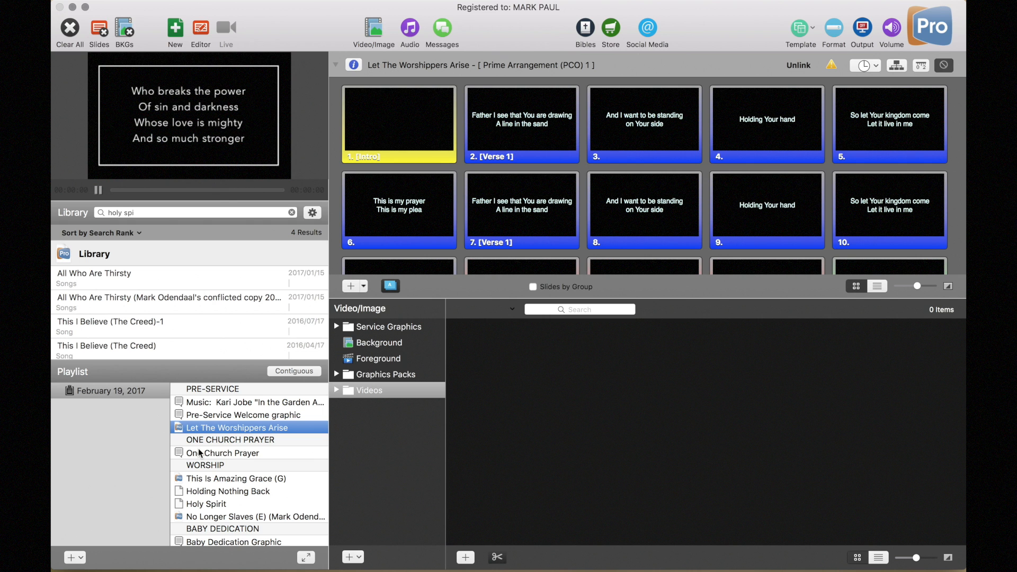
# Step: Select the unlinked Holding Nothing Back playlist item and search the library for "holding nothing"
pyautogui.click(213, 492)
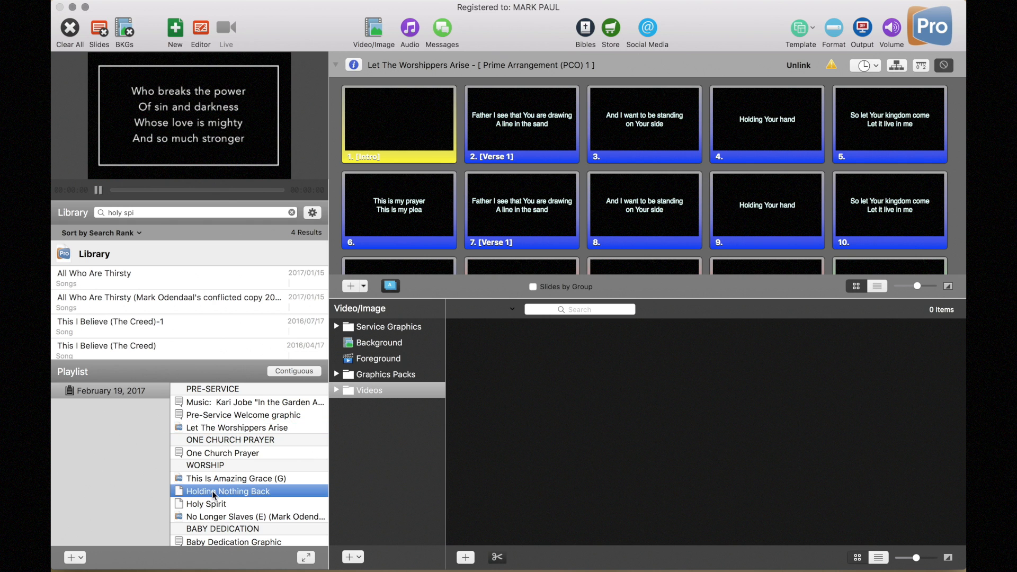
pyautogui.click(163, 212)
pyautogui.press('BackSpace')
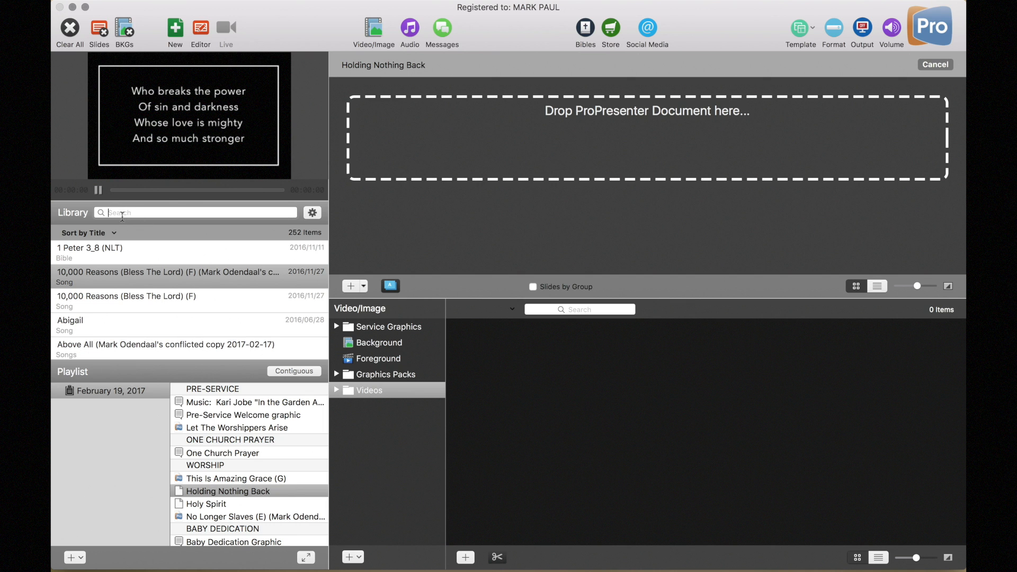
pyautogui.write('holding ')
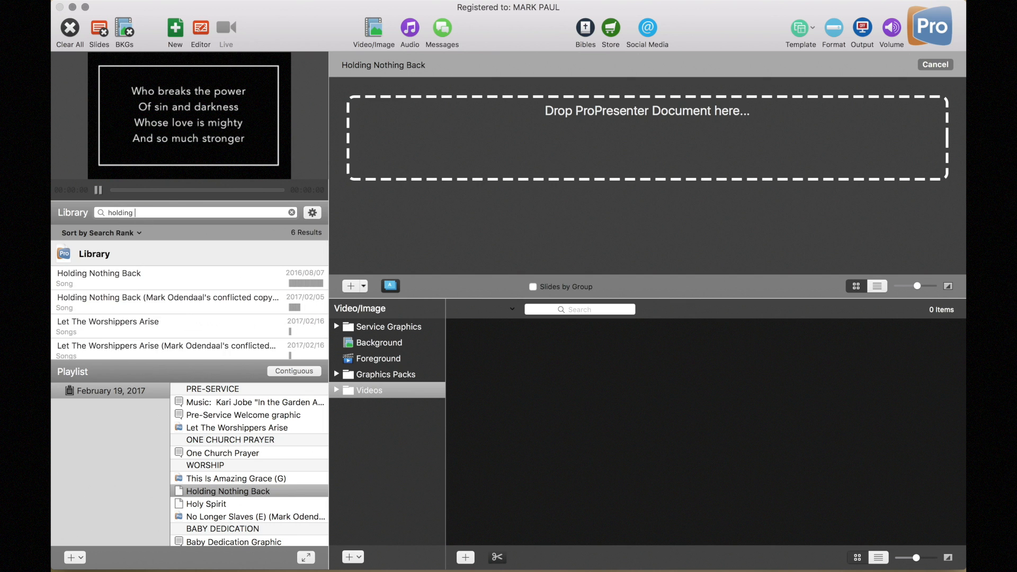
pyautogui.write('nothing')
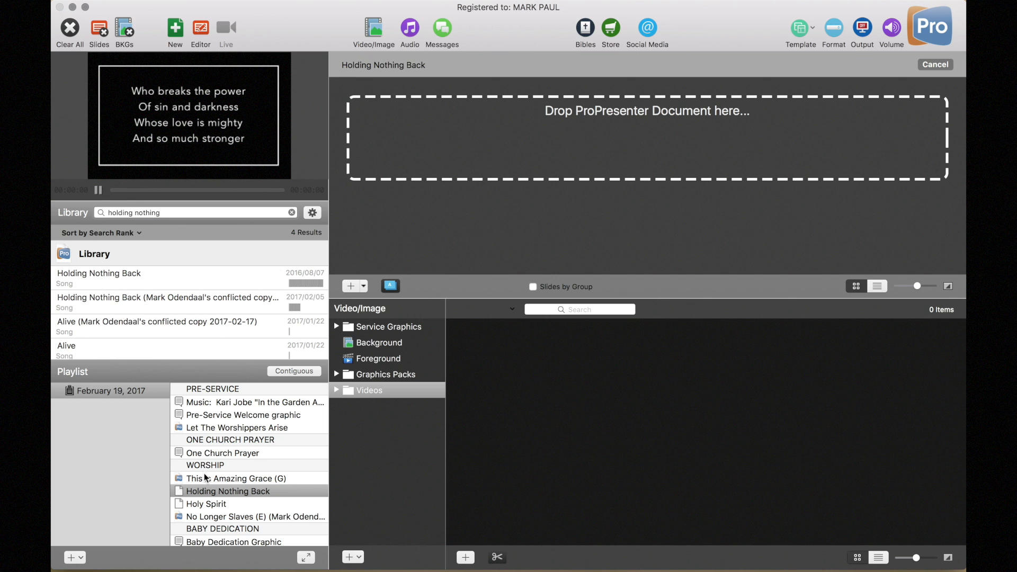
# Step: Link the Holding Nothing Back playlist item to the library's Holding Nothing Back document and check its slides
pyautogui.click(206, 492)
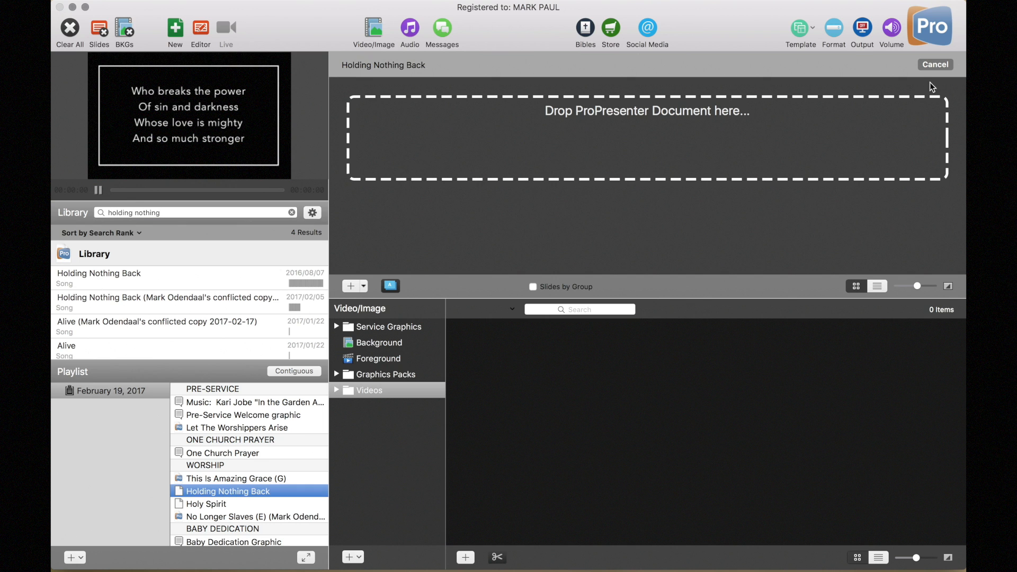
pyautogui.click(937, 65)
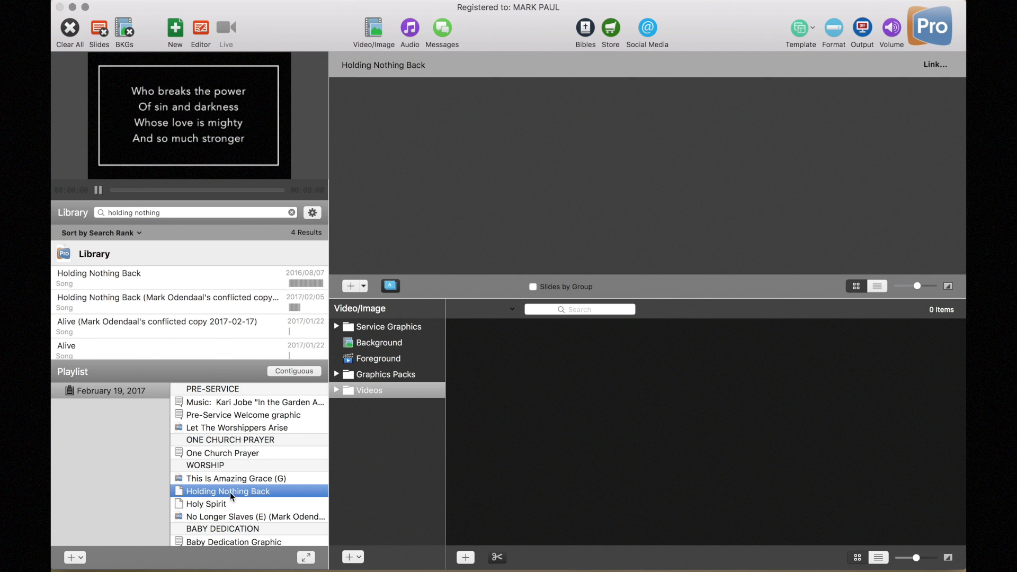
pyautogui.click(936, 64)
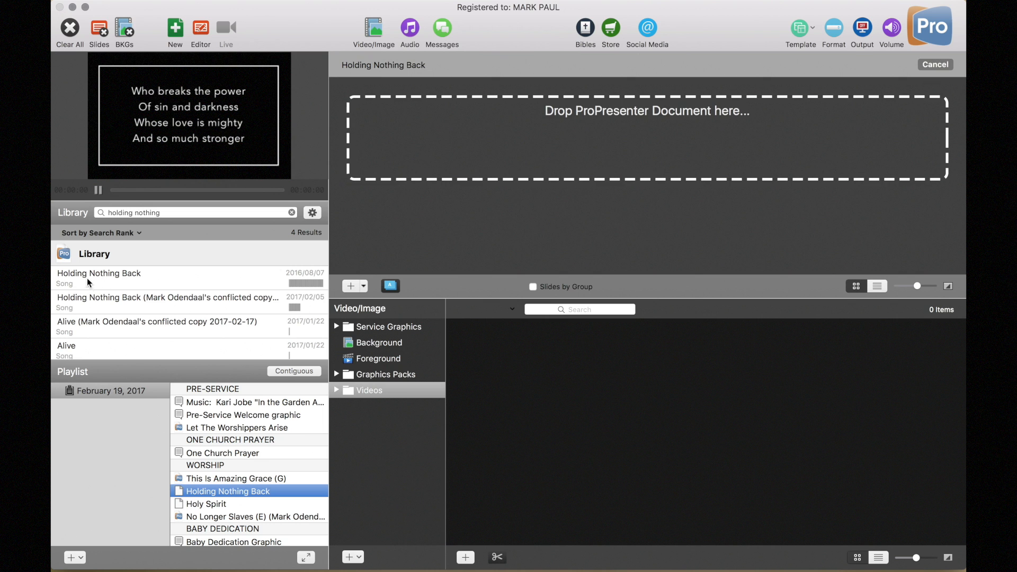
pyautogui.moveTo(77, 272); pyautogui.dragTo(491, 124)
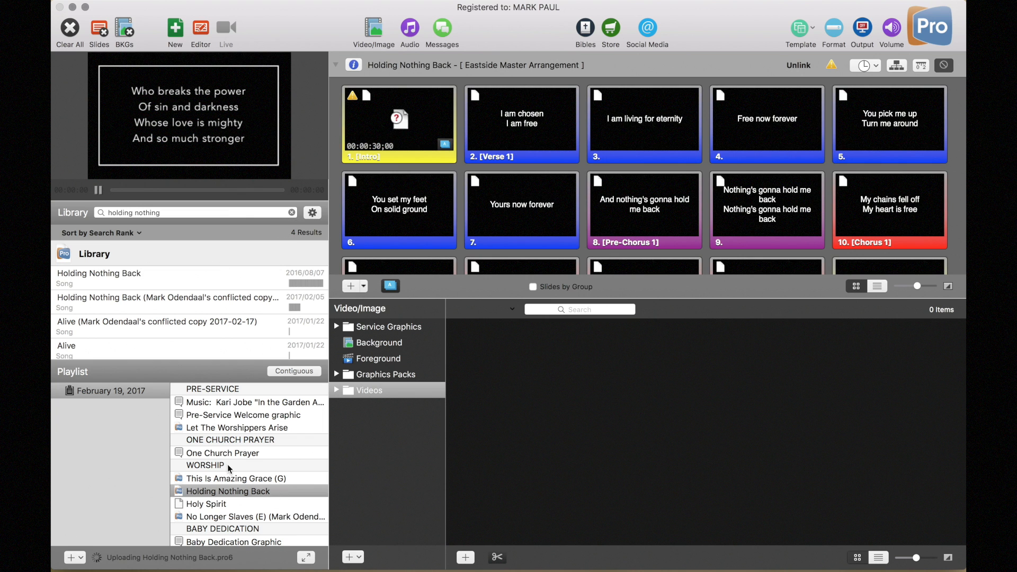
pyautogui.click(220, 478)
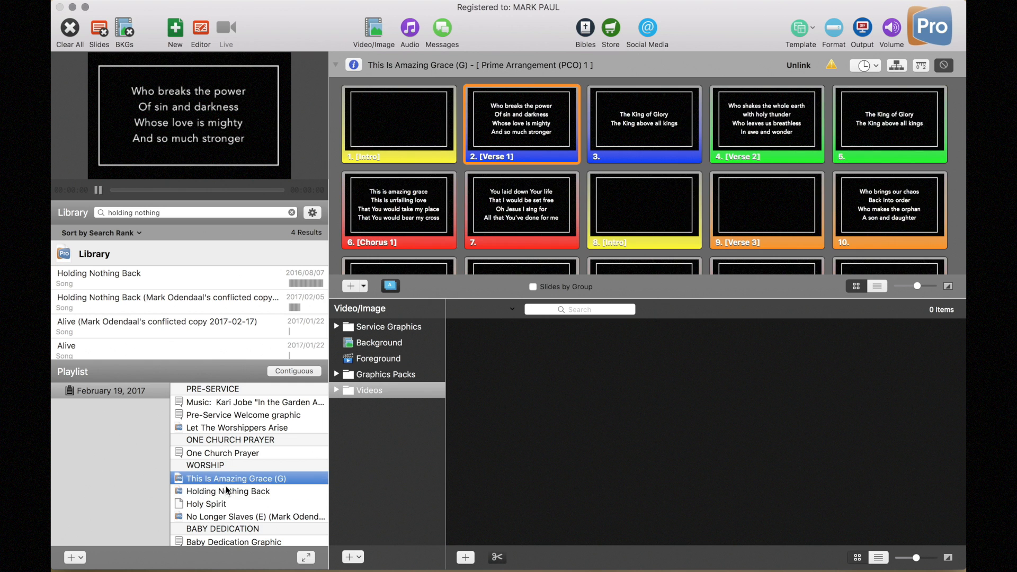
pyautogui.click(226, 490)
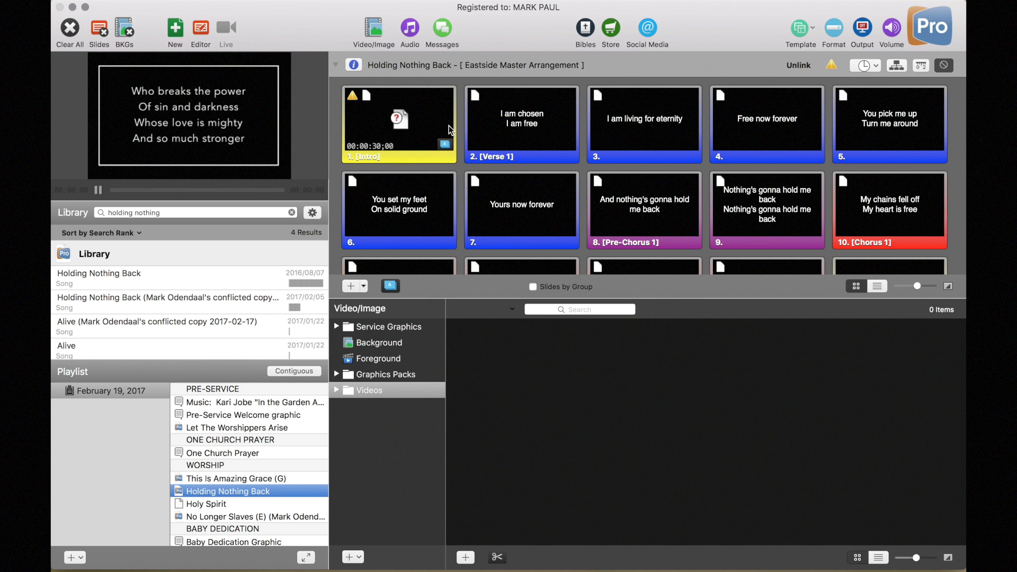
# Step: Select the unlinked Holy Spirit playlist item, search for "holy spirit", and preview the first Holy Spirit song under SongSelect
pyautogui.click(207, 504)
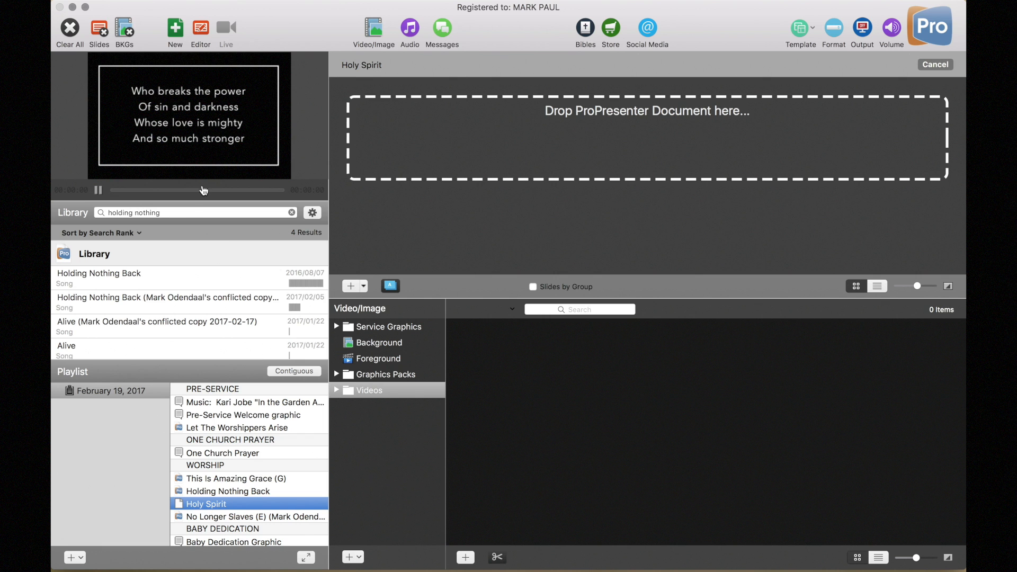
pyautogui.tripleClick(181, 212)
pyautogui.write('holy sp')
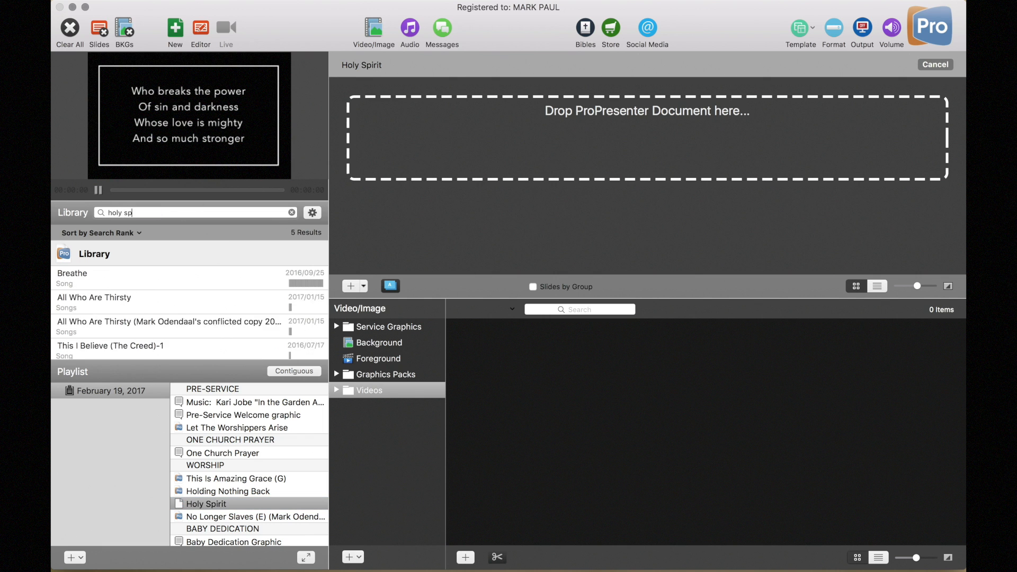
pyautogui.write('irit')
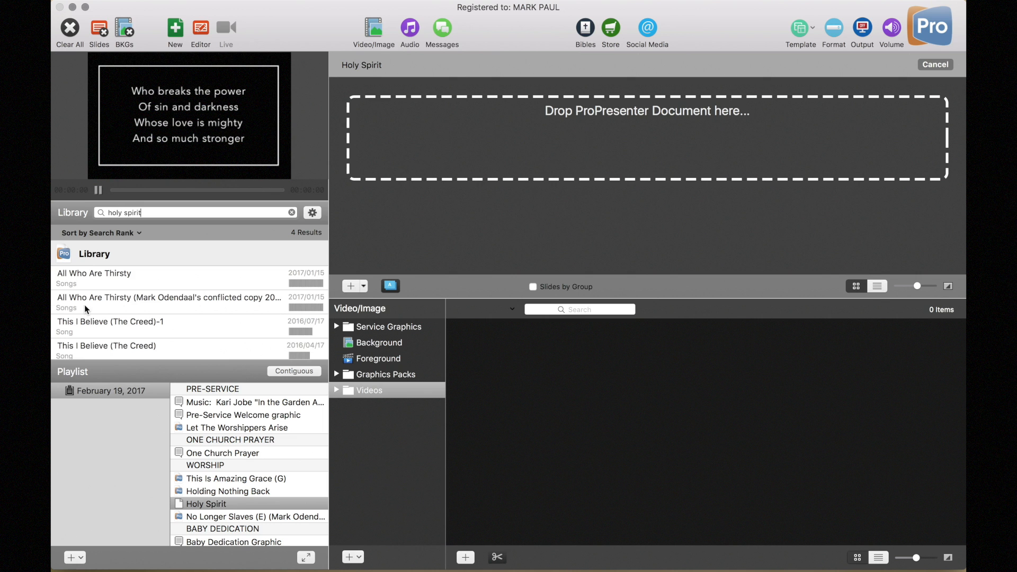
pyautogui.scroll(-3, 84, 304)
pyautogui.scroll(3, 85, 304)
pyautogui.scroll(-1, 169, 297)
pyautogui.scroll(-5, 142, 352)
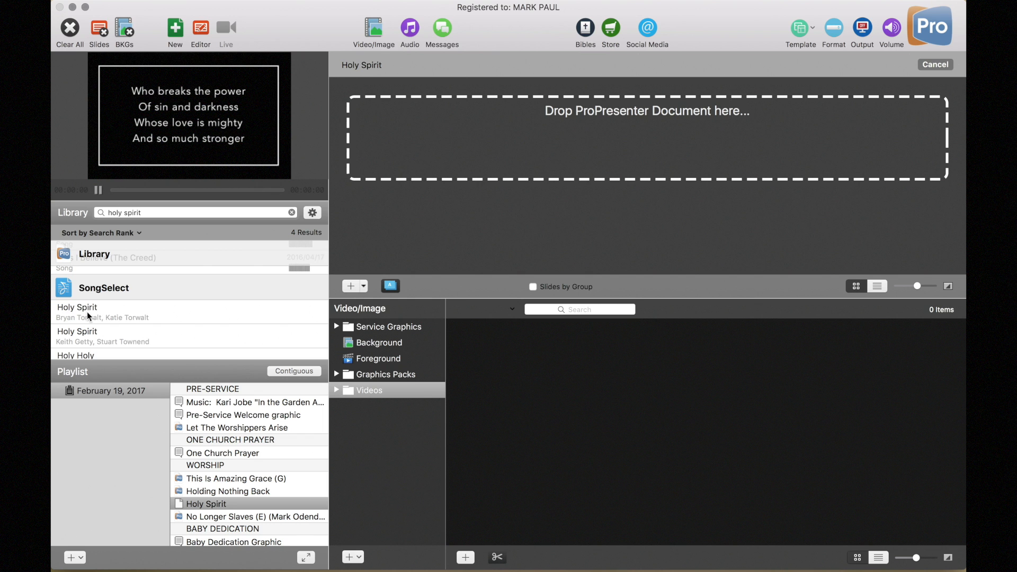
pyautogui.click(87, 312)
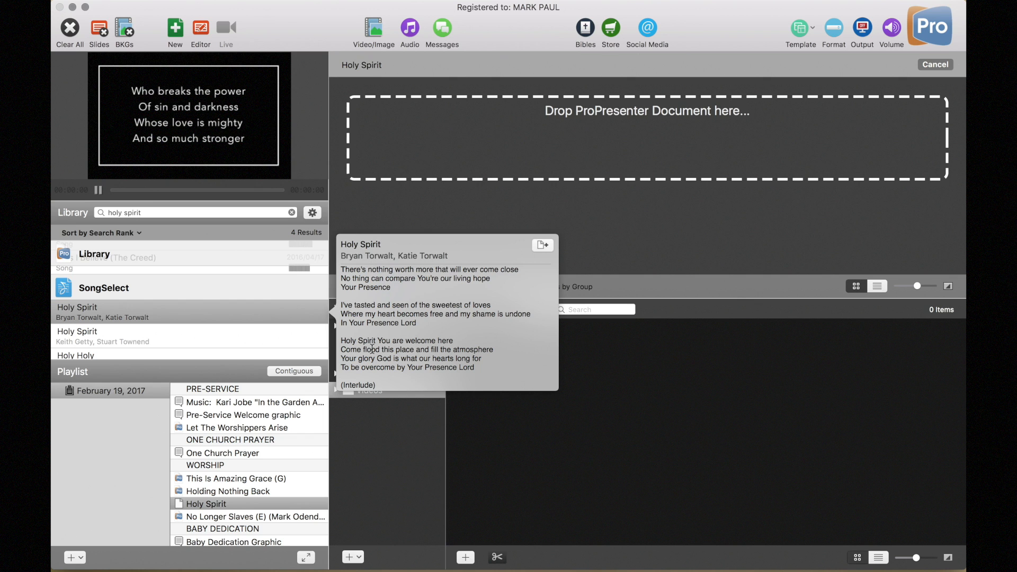
# Step: Import the SongSelect song Holy Spirit with category Songs and the Rectangle Full Page Lyric template
pyautogui.click(548, 245)
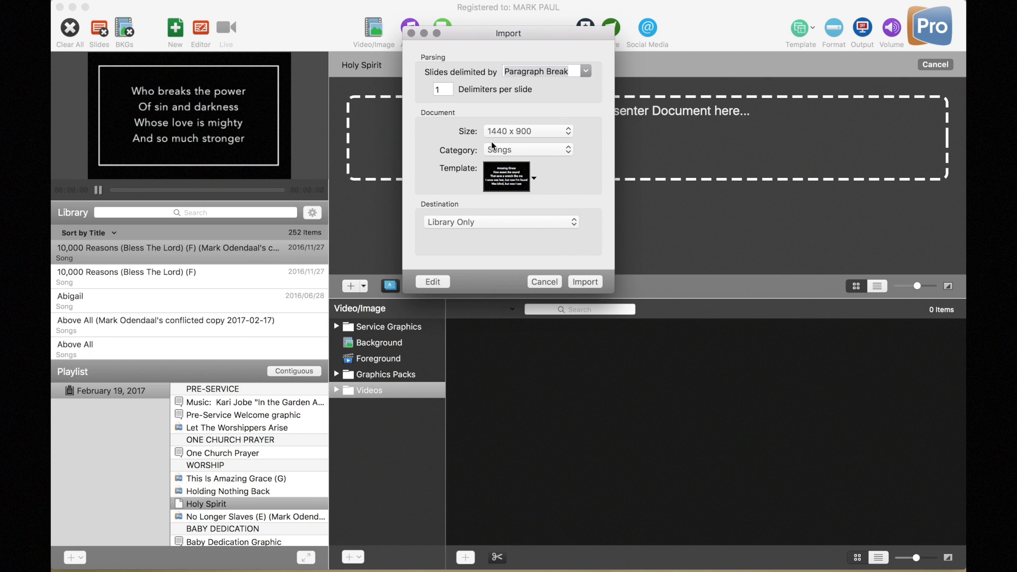
pyautogui.click(561, 151)
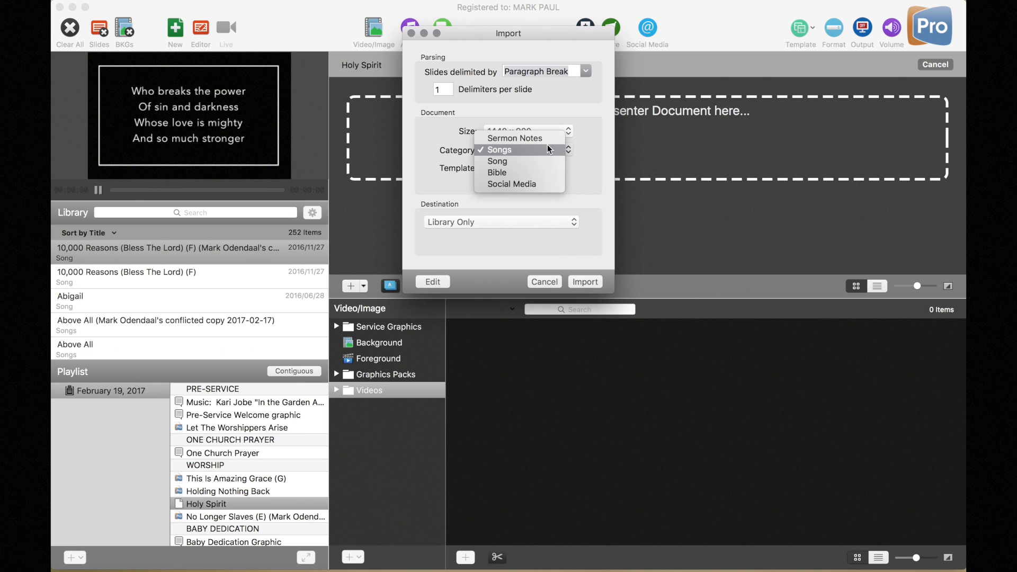
pyautogui.click(491, 150)
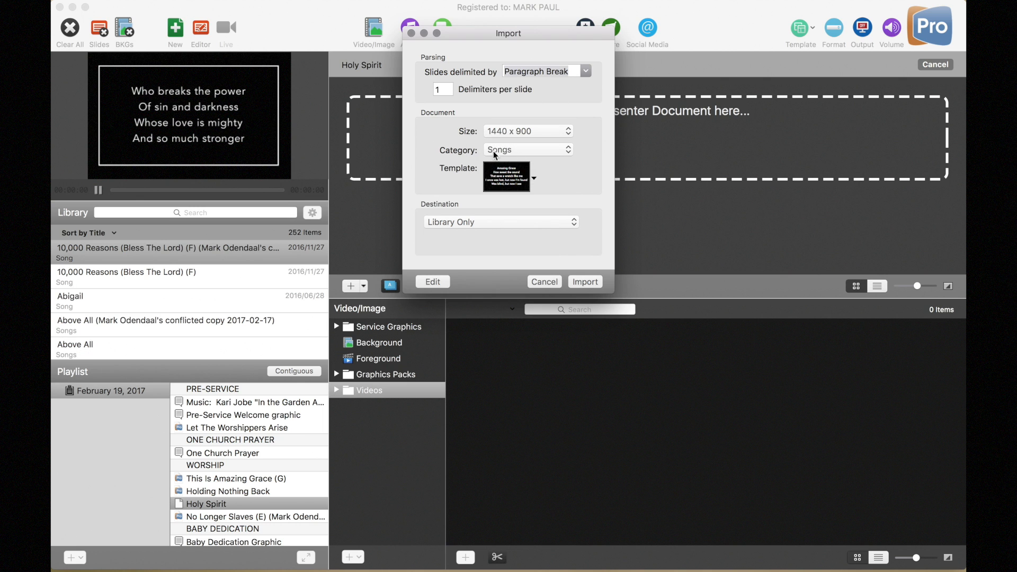
pyautogui.click(534, 180)
pyautogui.moveTo(545, 203)
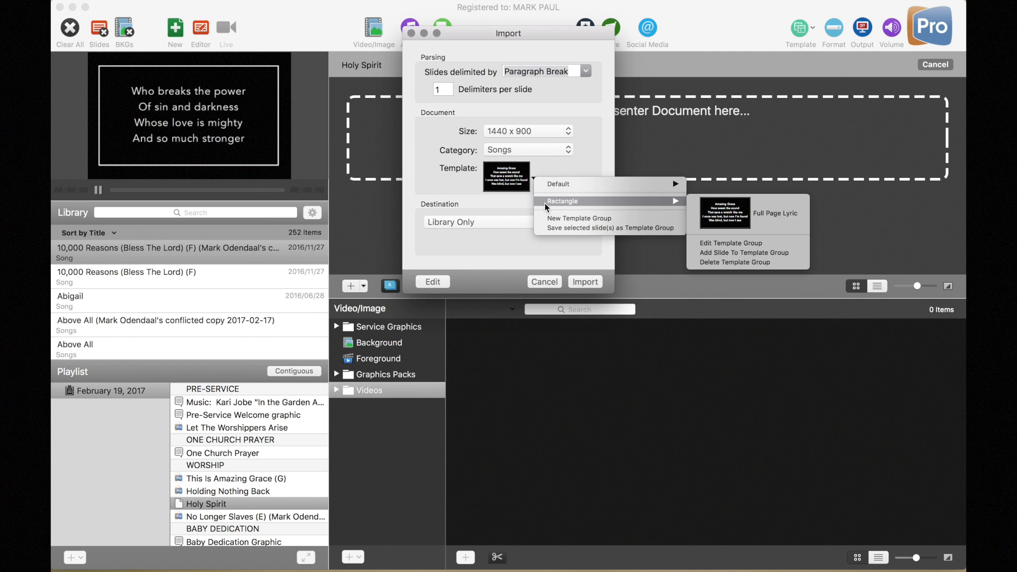
pyautogui.click(747, 205)
pyautogui.click(585, 282)
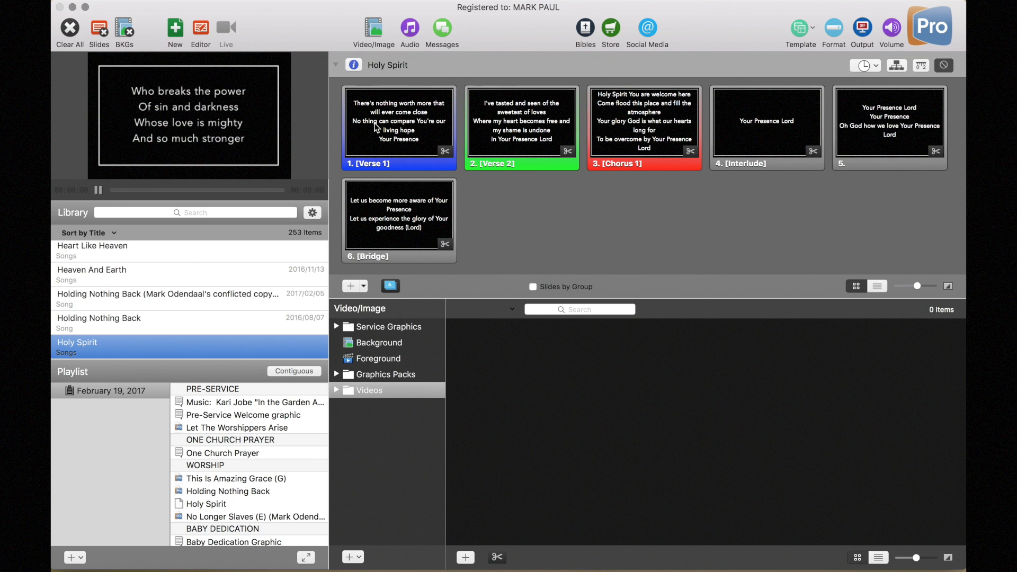
# Step: Open Holy Spirit in the slide editor and hide the Video/Image bin
pyautogui.click(201, 27)
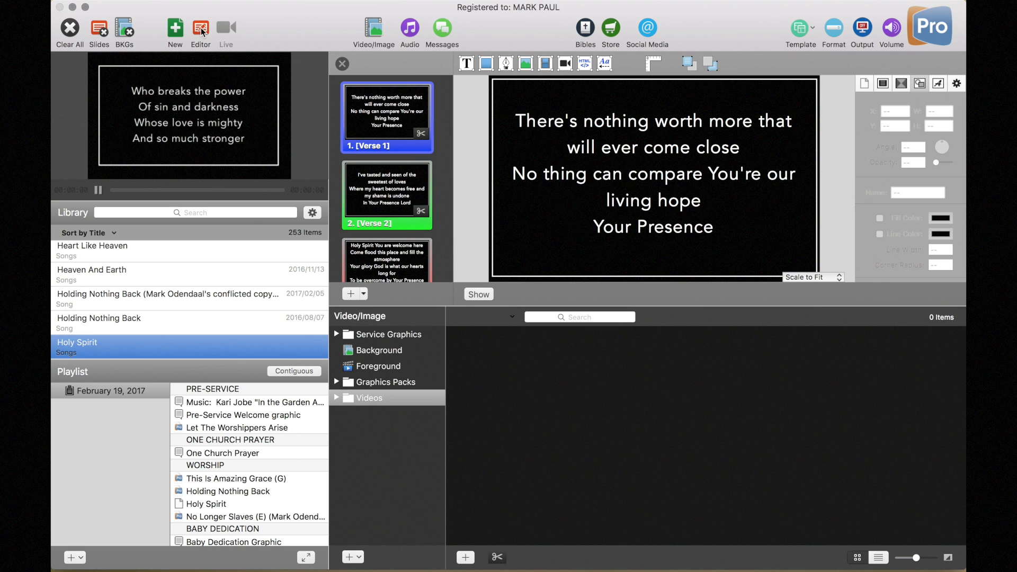
pyautogui.click(371, 31)
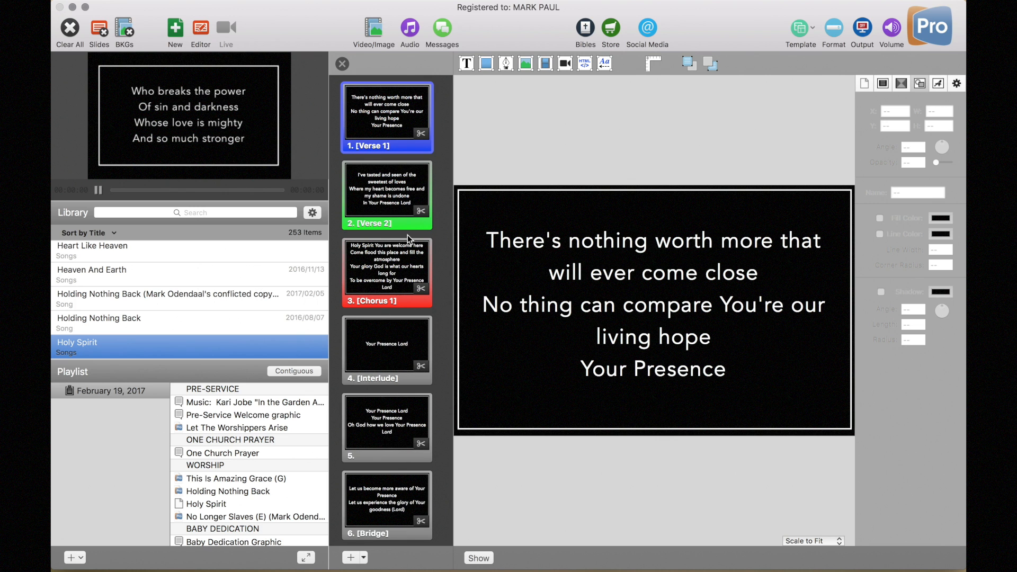
pyautogui.scroll(-1, 408, 234)
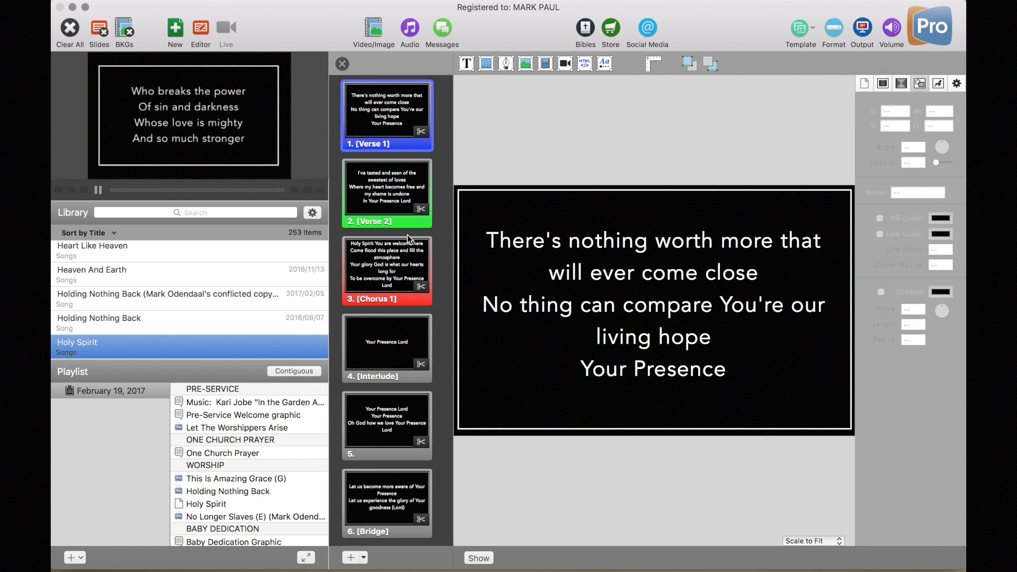
# Step: Add a blank slide in a new Intro group and place it ahead of the Verse 1 slide
pyautogui.click(382, 506)
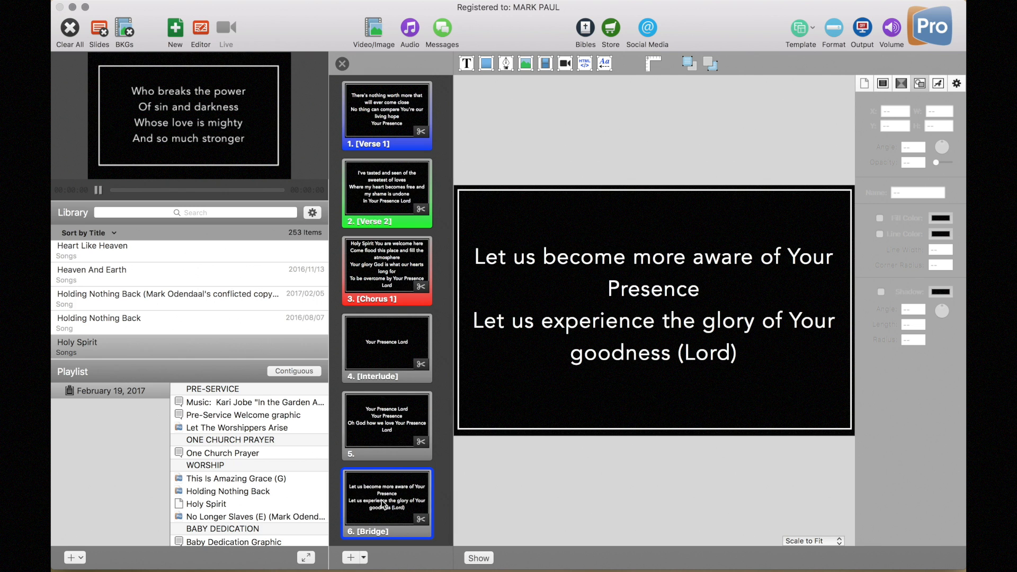
pyautogui.click(351, 558)
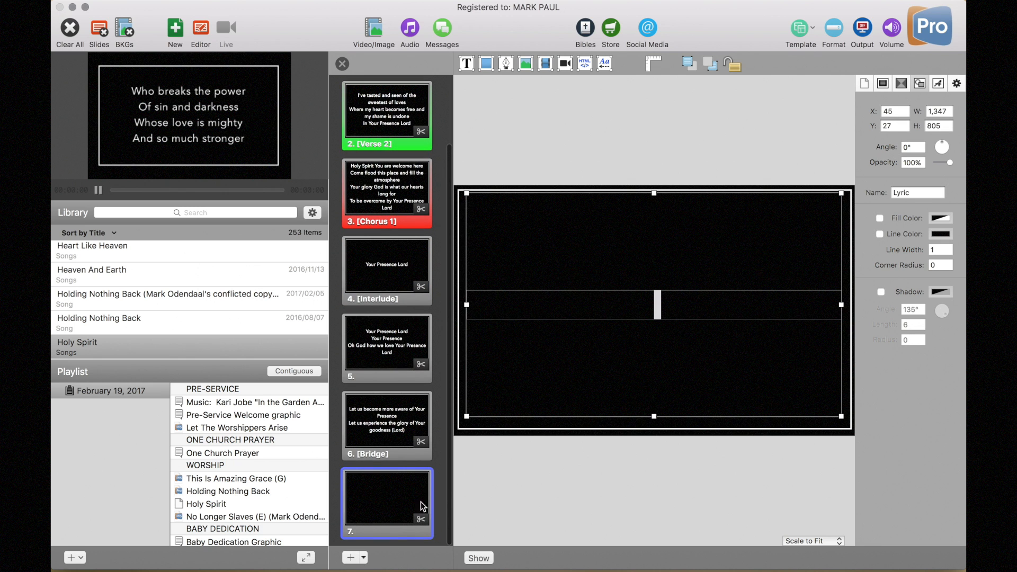
pyautogui.rightClick(369, 510)
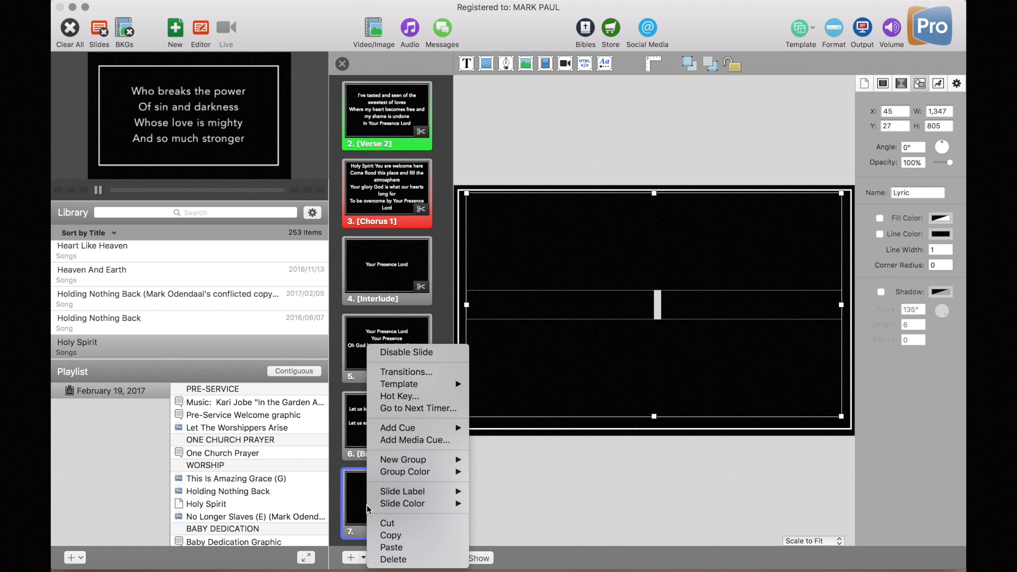
pyautogui.moveTo(392, 466)
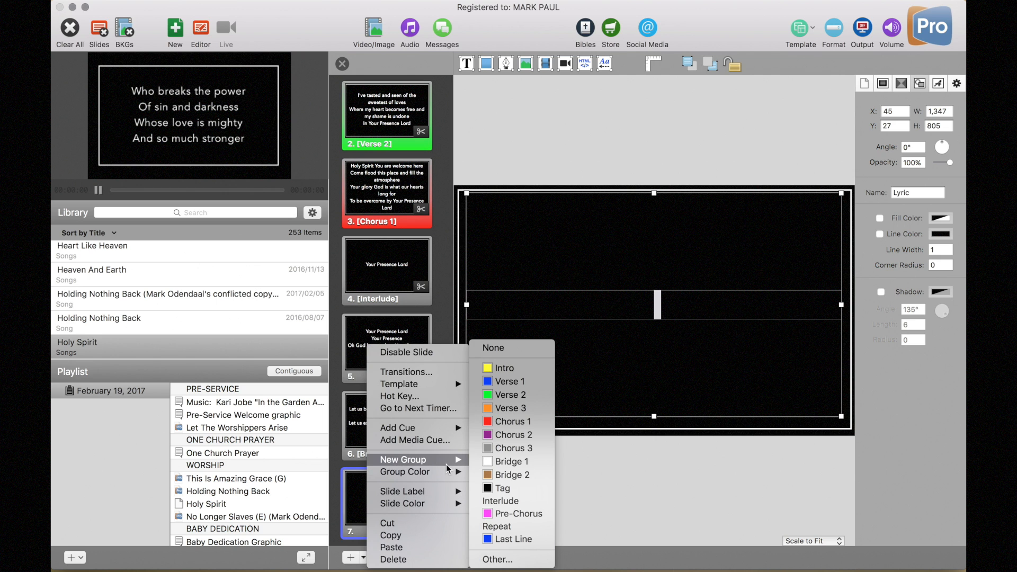
pyautogui.click(513, 369)
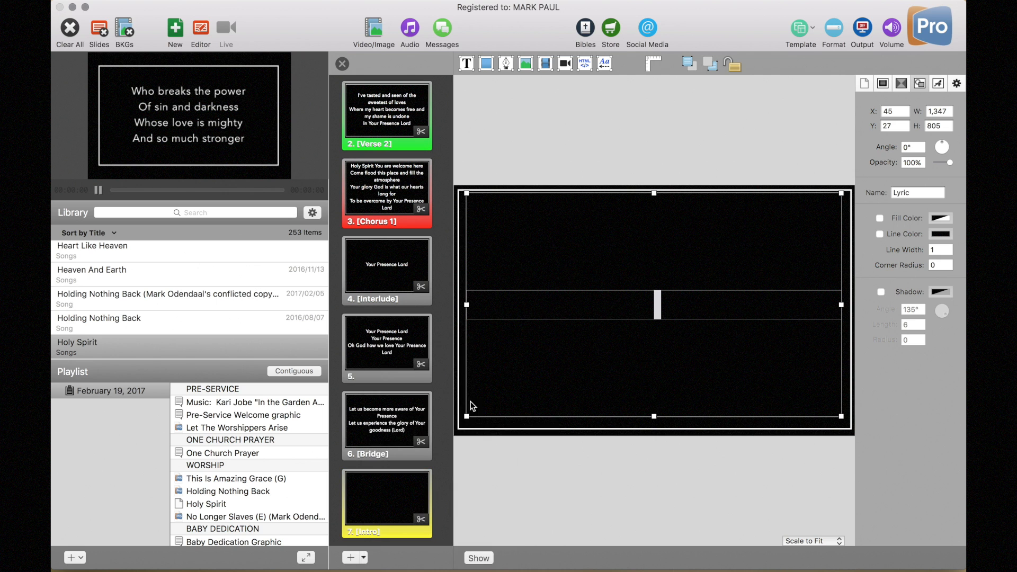
pyautogui.click(378, 486)
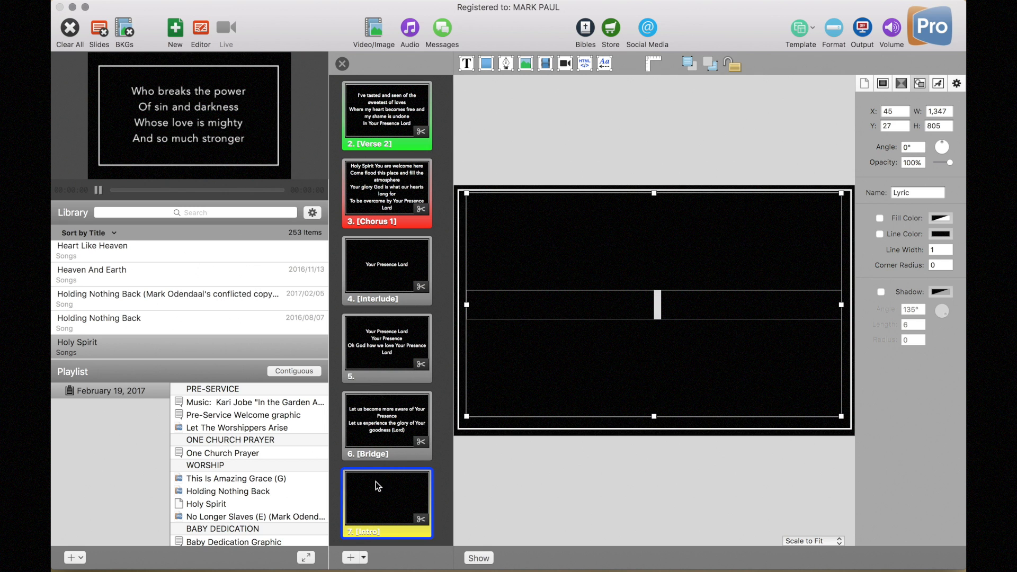
pyautogui.moveTo(373, 498)
pyautogui.mouseDown()
pyautogui.moveTo(387, 172)
pyautogui.moveTo(379, 93)
pyautogui.moveTo(369, 95)
pyautogui.moveTo(387, 102)
pyautogui.moveTo(380, 117)
pyautogui.moveTo(367, 92)
pyautogui.moveTo(380, 90)
pyautogui.moveTo(367, 82)
pyautogui.moveTo(368, 125)
pyautogui.moveTo(361, 77)
pyautogui.moveTo(418, 80)
pyautogui.moveTo(374, 81)
pyautogui.mouseUp()
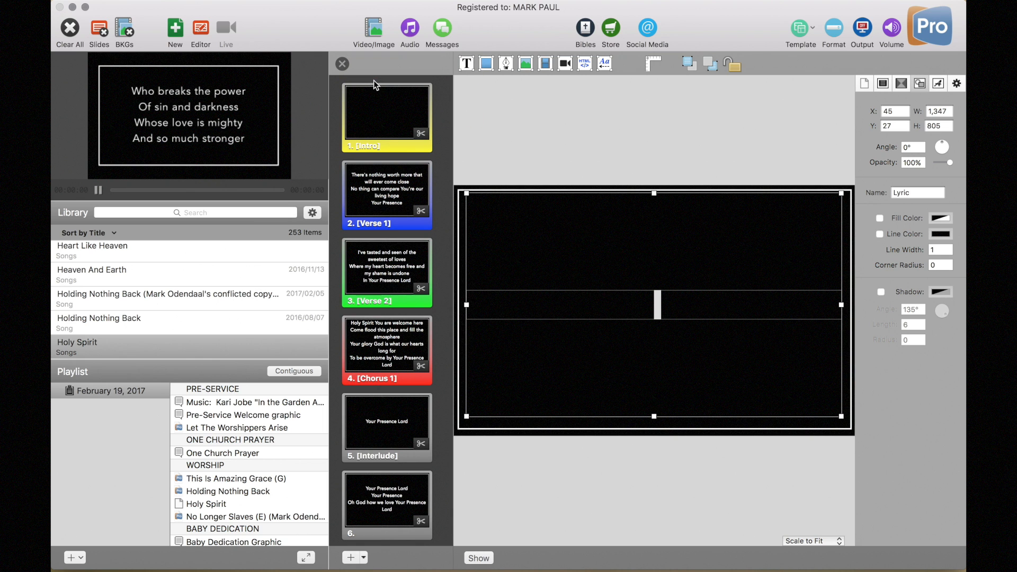
# Step: Open the Verse 1 slide's lyric text for editing and place the cursor before "that" in the first line
pyautogui.click(375, 207)
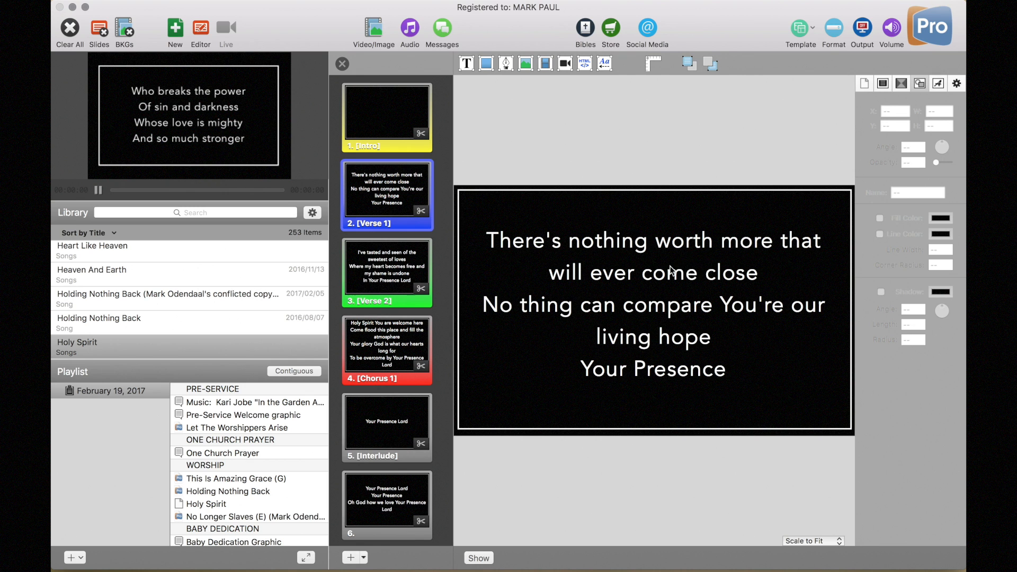
pyautogui.click(671, 271)
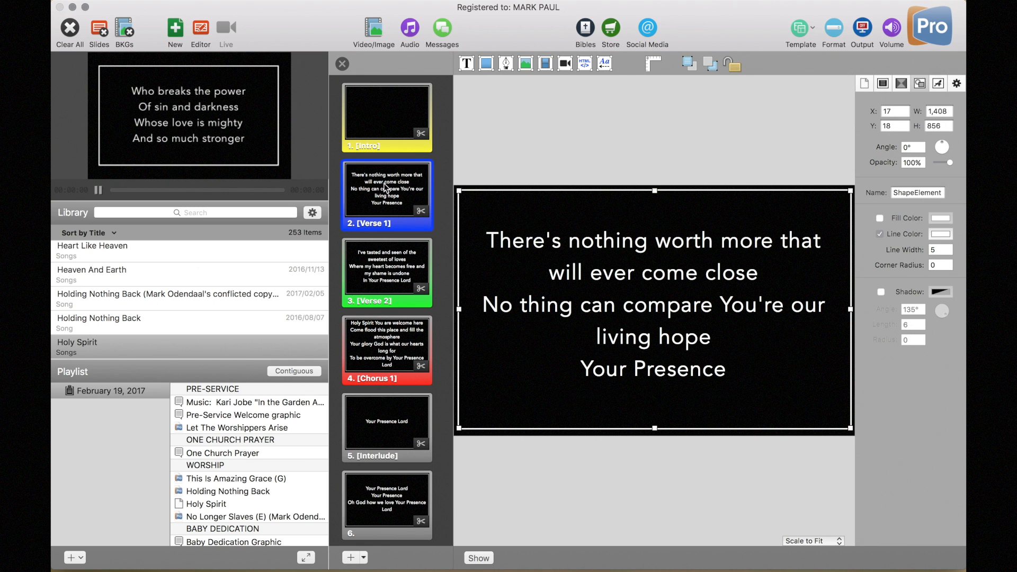
pyautogui.click(544, 246)
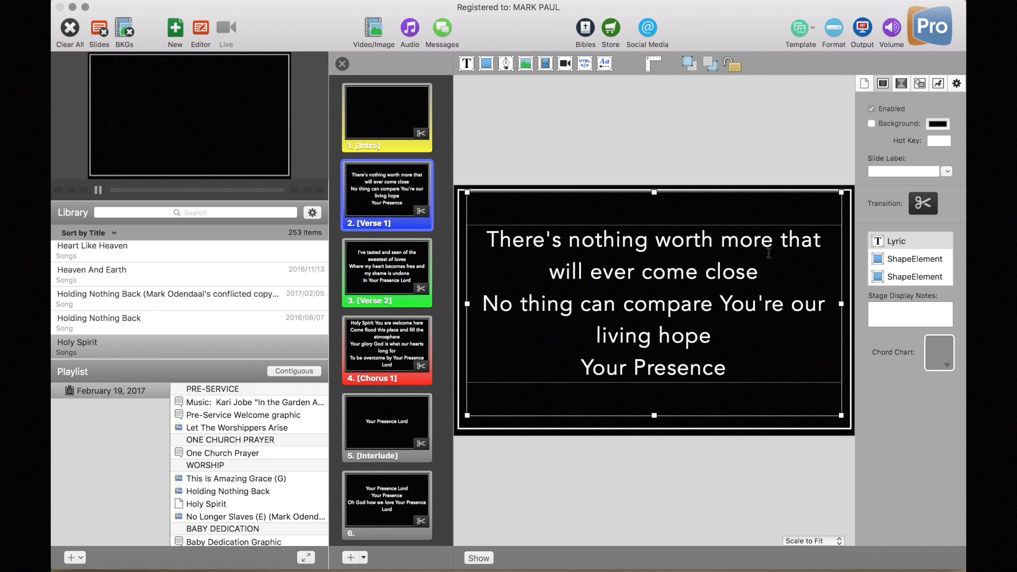
pyautogui.click(777, 242)
pyautogui.click(779, 244)
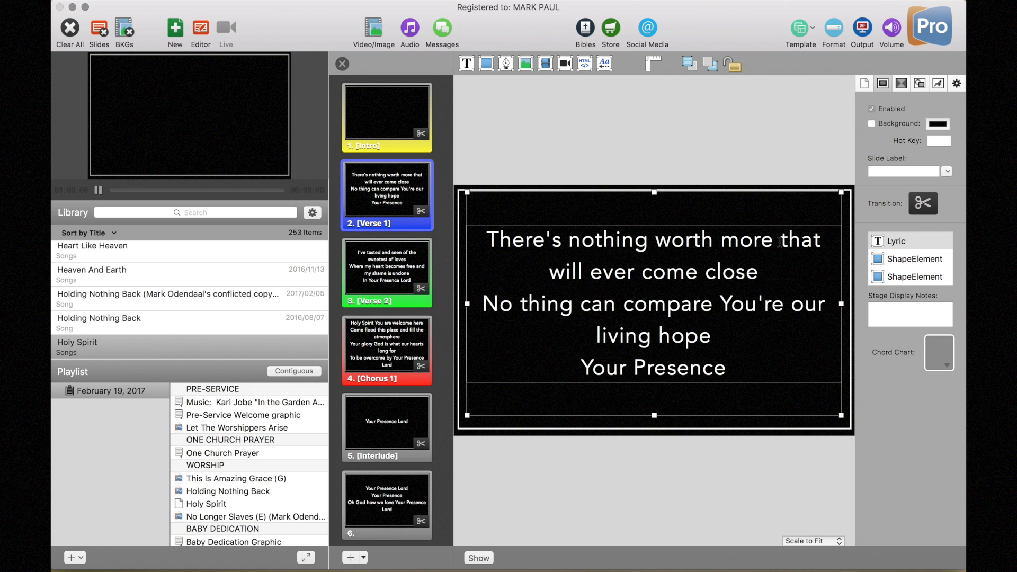